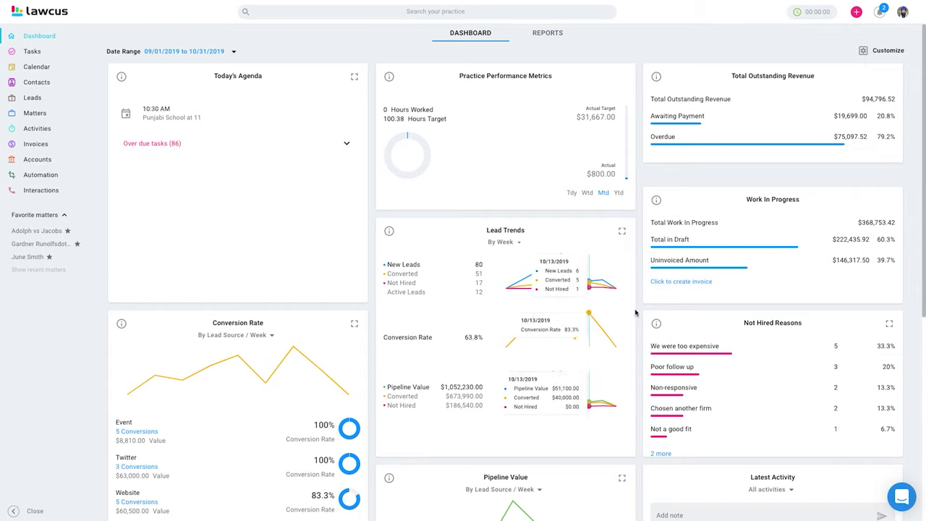
# Open Firm Settings > Custom Fields, glance at the contact custom fields, and return to matter fields
pyautogui.click(903, 18)
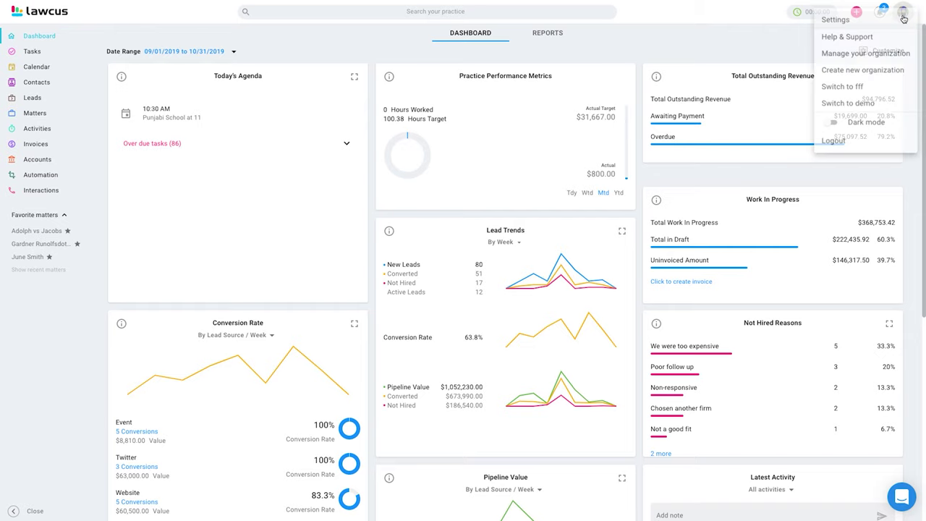
pyautogui.click(840, 22)
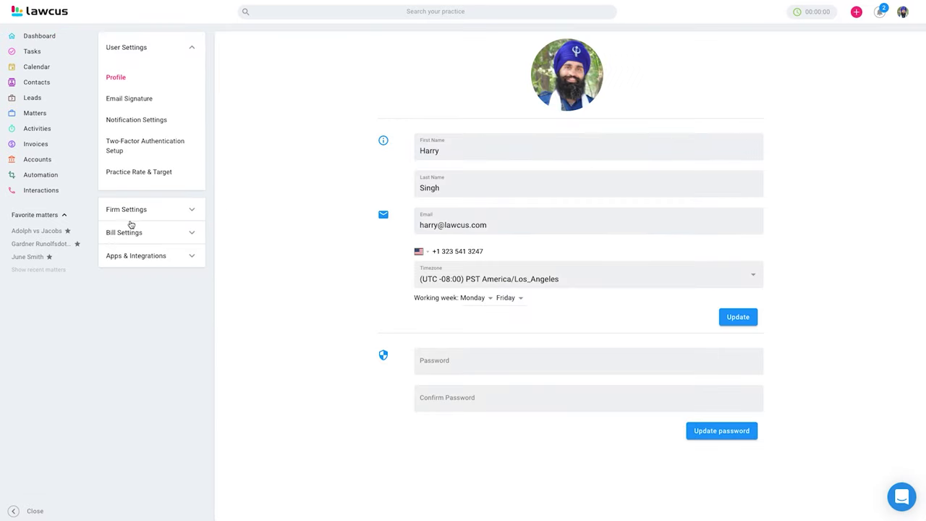
pyautogui.click(153, 212)
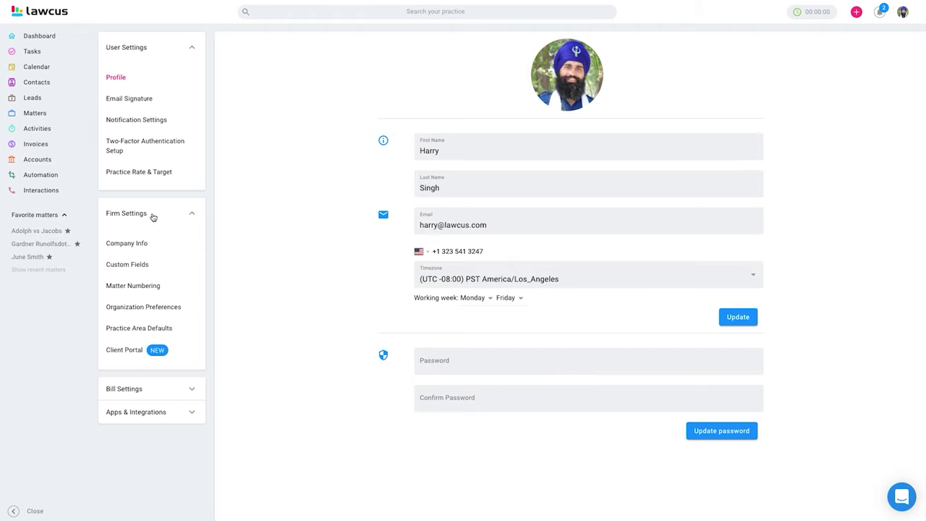
pyautogui.click(134, 265)
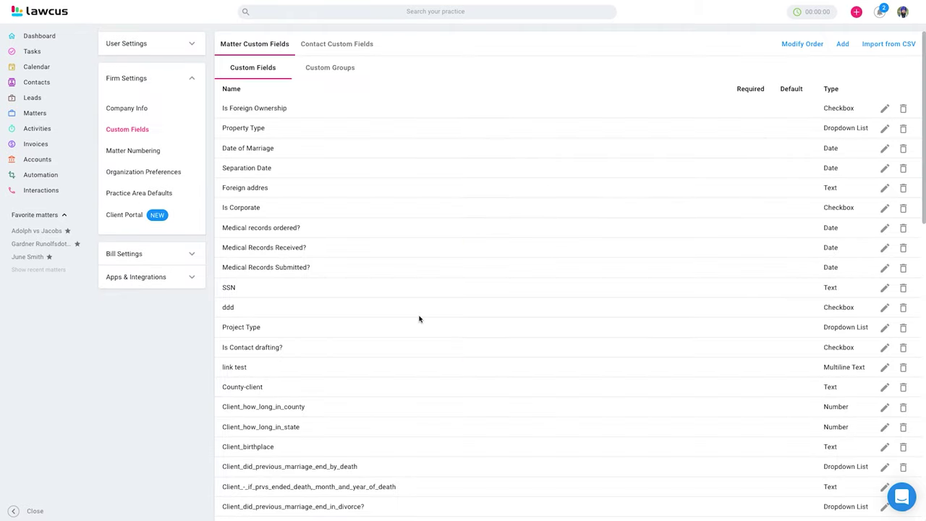
pyautogui.scroll(-5, 419, 317)
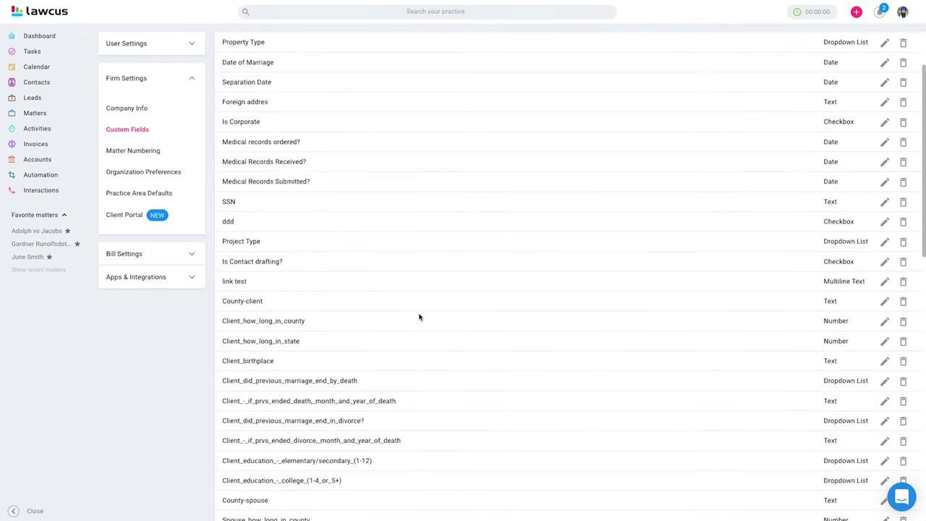
pyautogui.scroll(6, 419, 317)
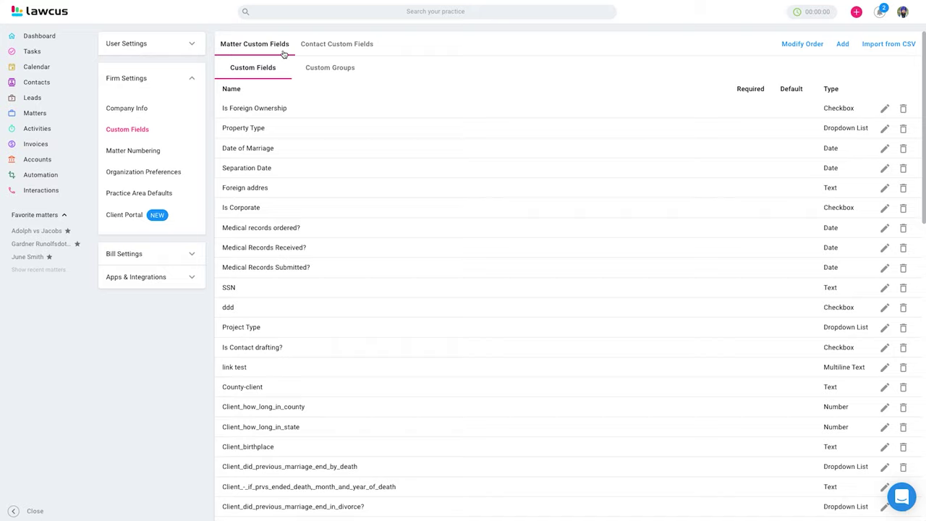
pyautogui.click(343, 45)
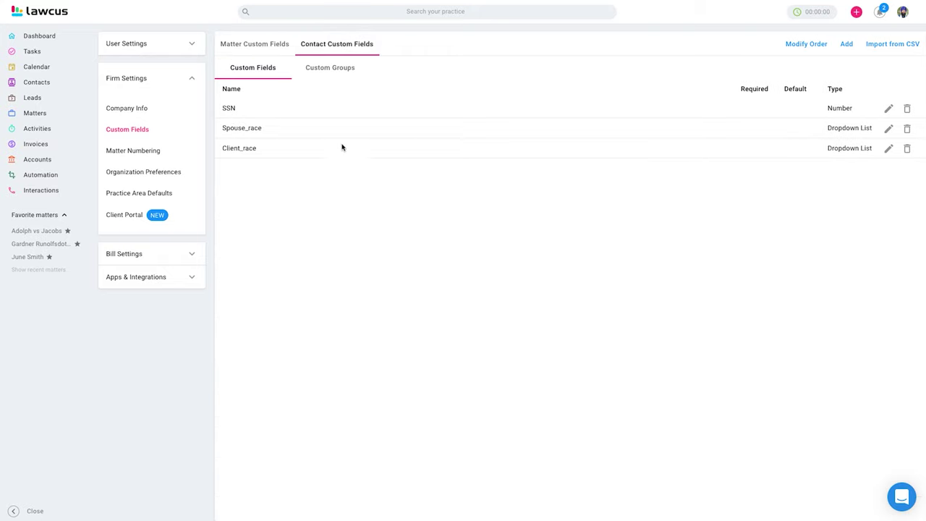
pyautogui.click(253, 46)
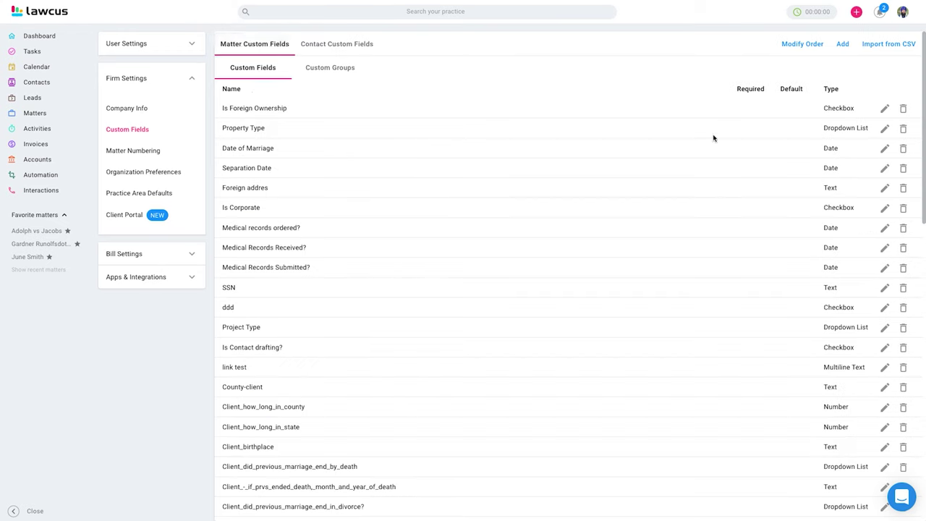
# Start a new matter custom field named 'Date of marriage' and browse the field type list
pyautogui.click(843, 45)
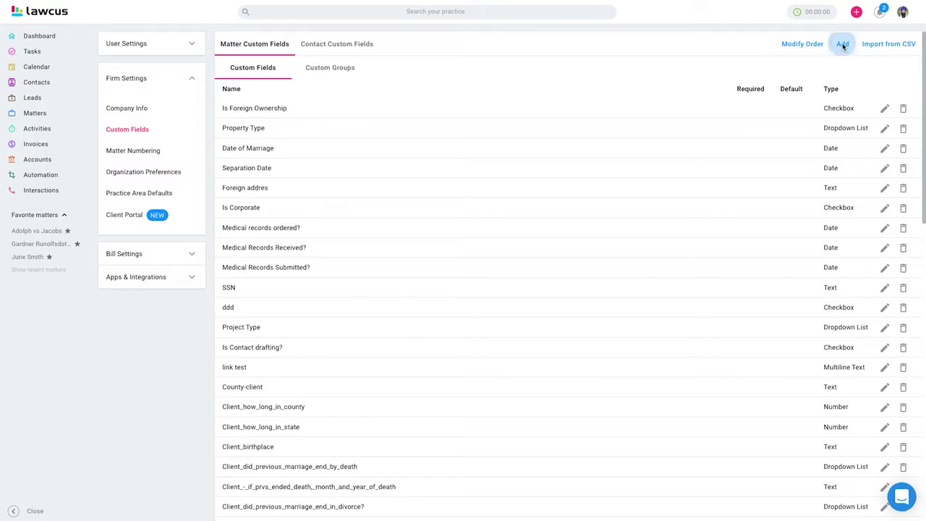
pyautogui.rightClick(332, 152)
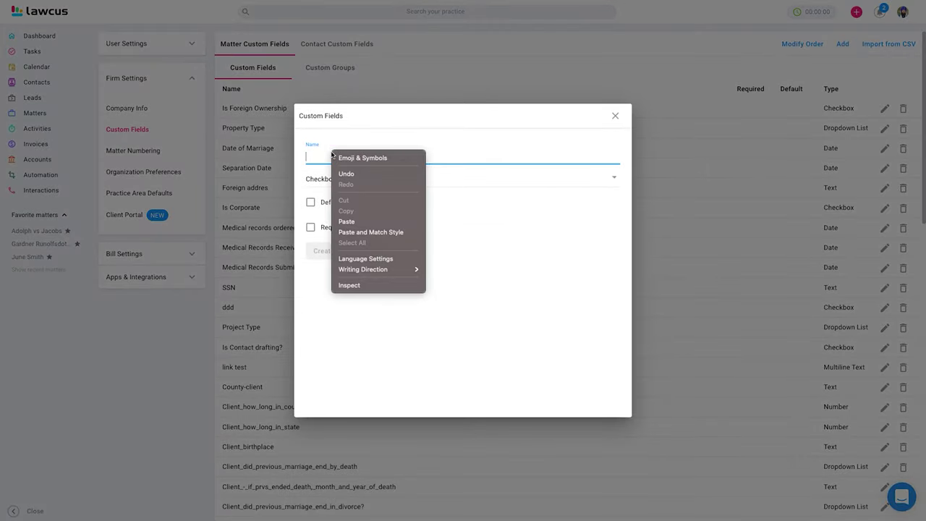
pyautogui.click(351, 220)
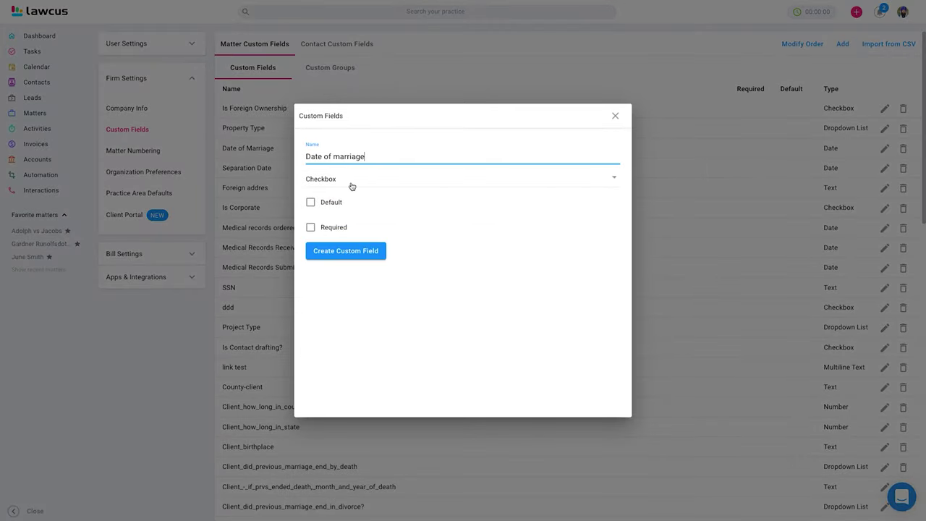
pyautogui.click(352, 181)
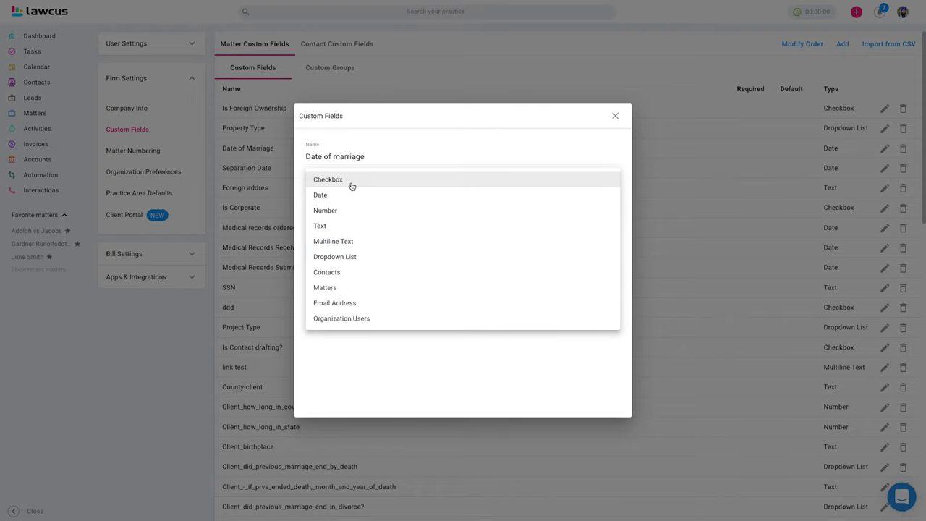
pyautogui.click(404, 365)
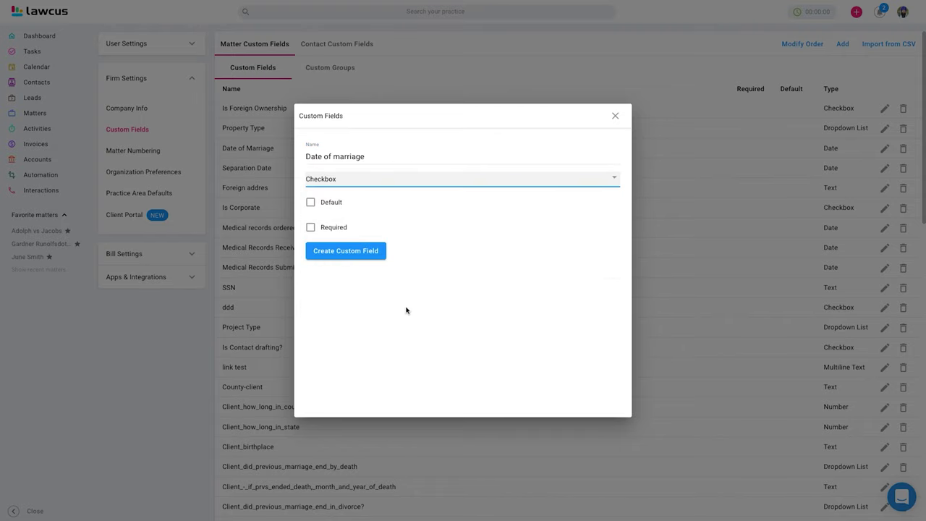
pyautogui.click(344, 180)
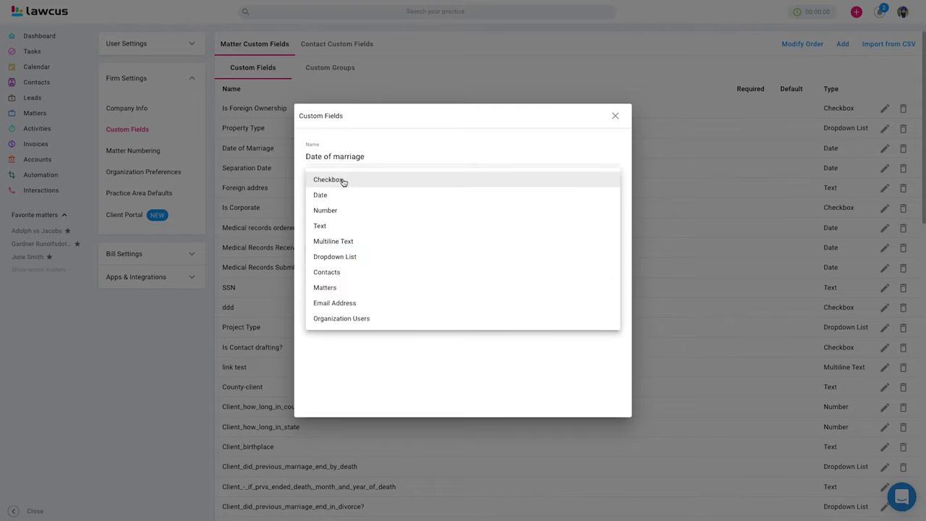
# Try Dropdown List with options 'abc, cde, def', then Matters, settling on Organization Users
pyautogui.click(332, 257)
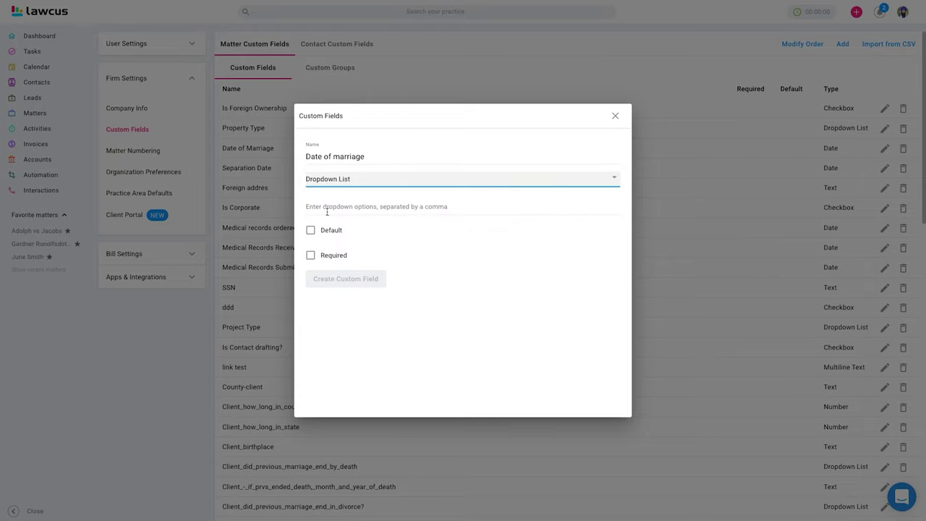
pyautogui.click(322, 208)
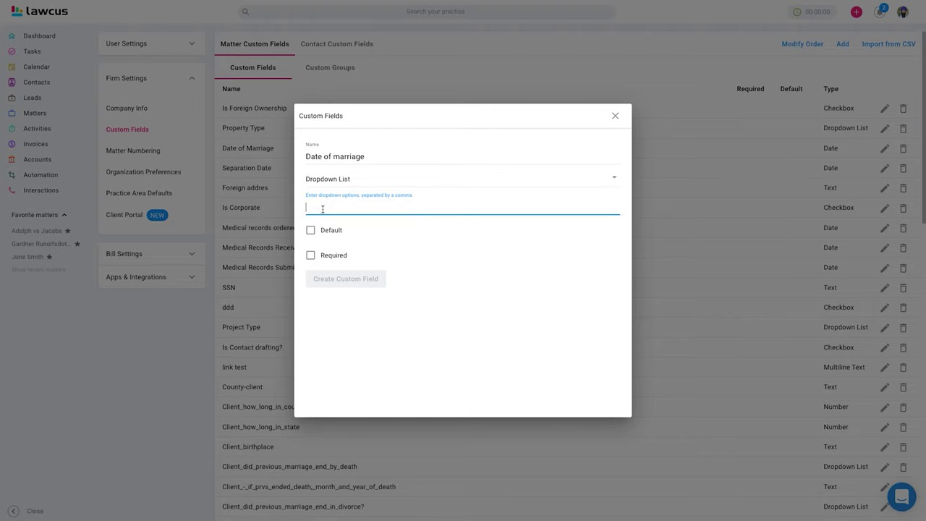
pyautogui.write('ab')
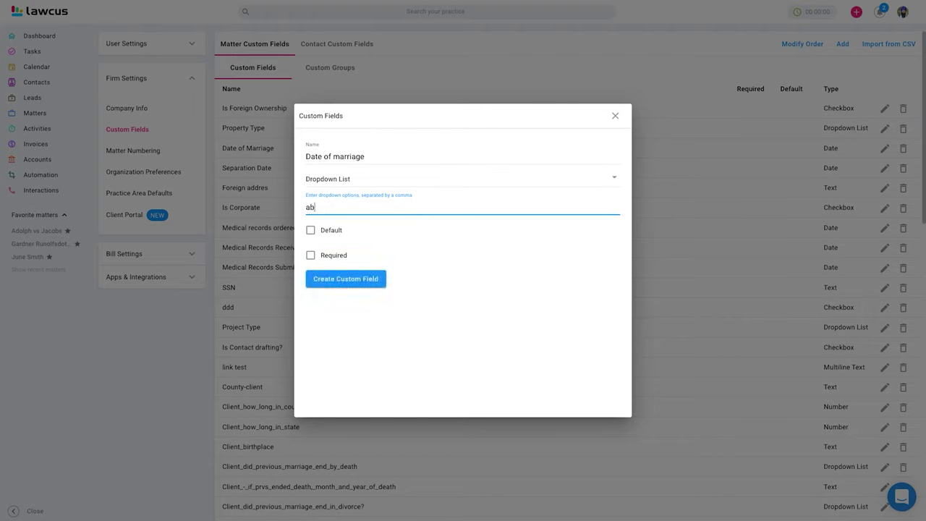
pyautogui.write('c, cde, def')
pyautogui.click(378, 181)
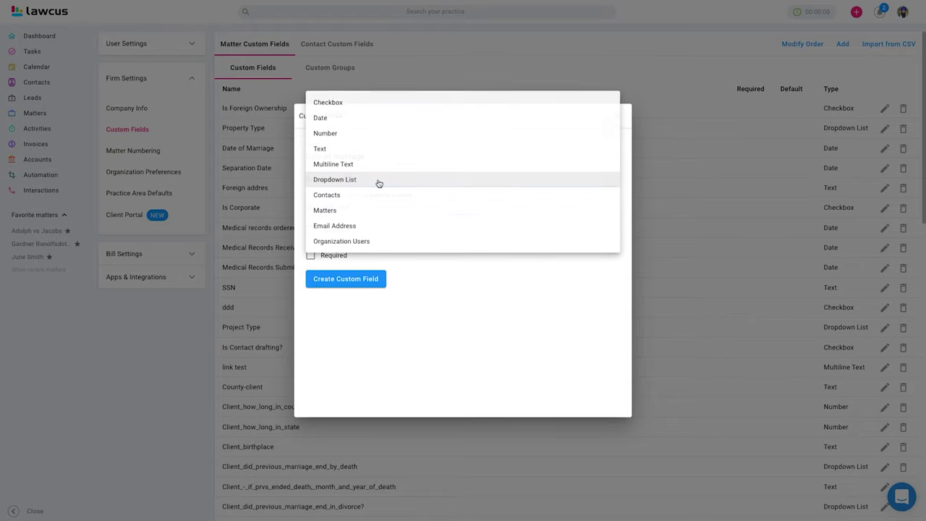
pyautogui.click(337, 210)
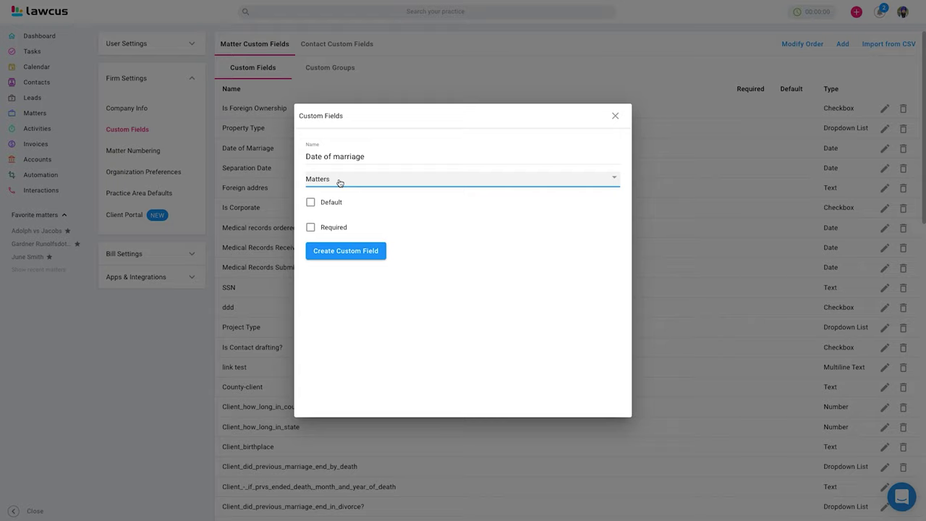
pyautogui.click(339, 181)
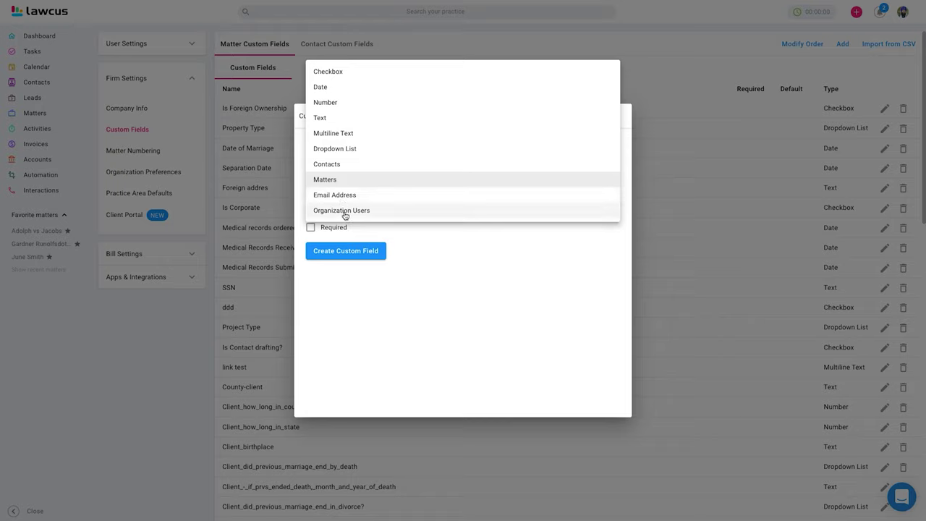
pyautogui.click(345, 212)
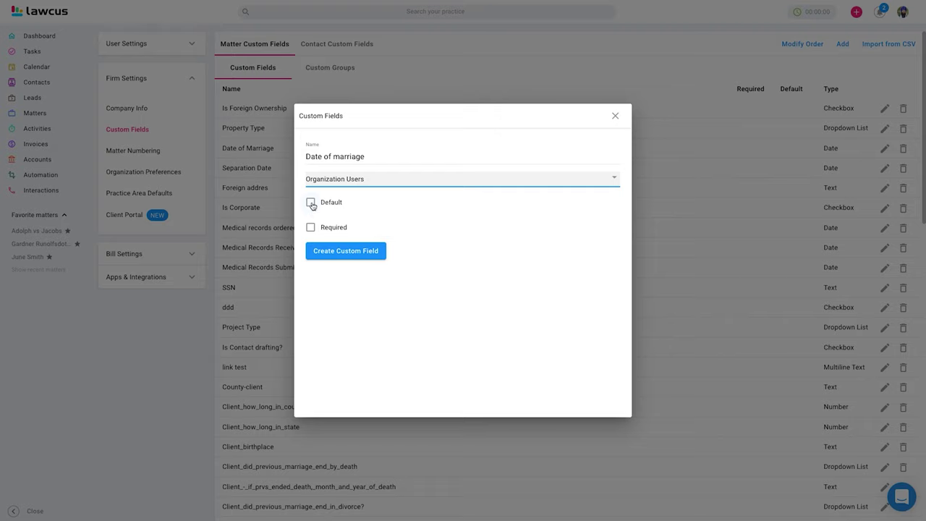
# Submit 'Date of marriage' as a Date field with Default and Required both off
pyautogui.click(311, 208)
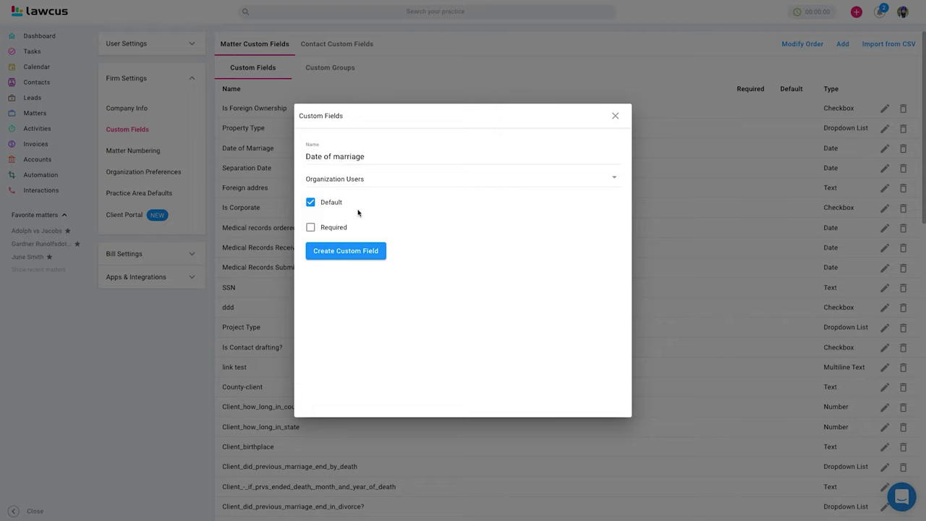
pyautogui.click(311, 230)
pyautogui.click(342, 182)
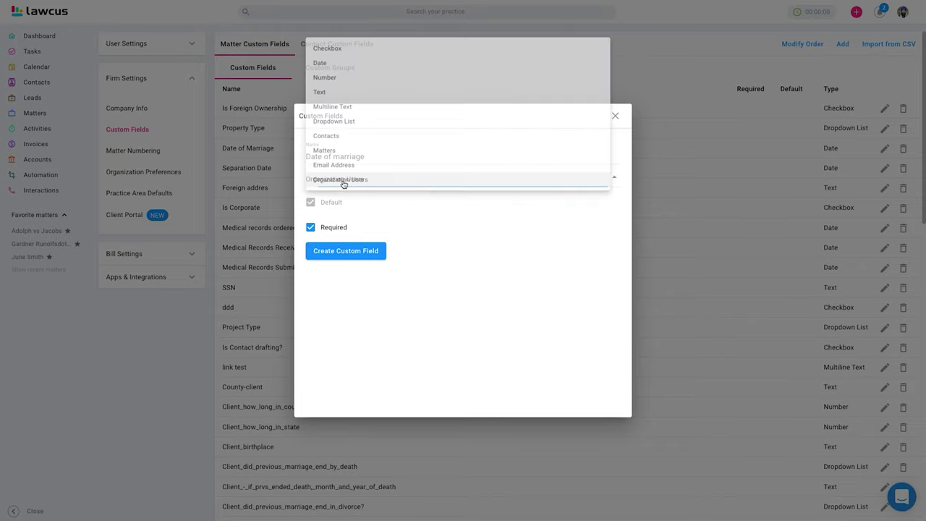
pyautogui.click(332, 58)
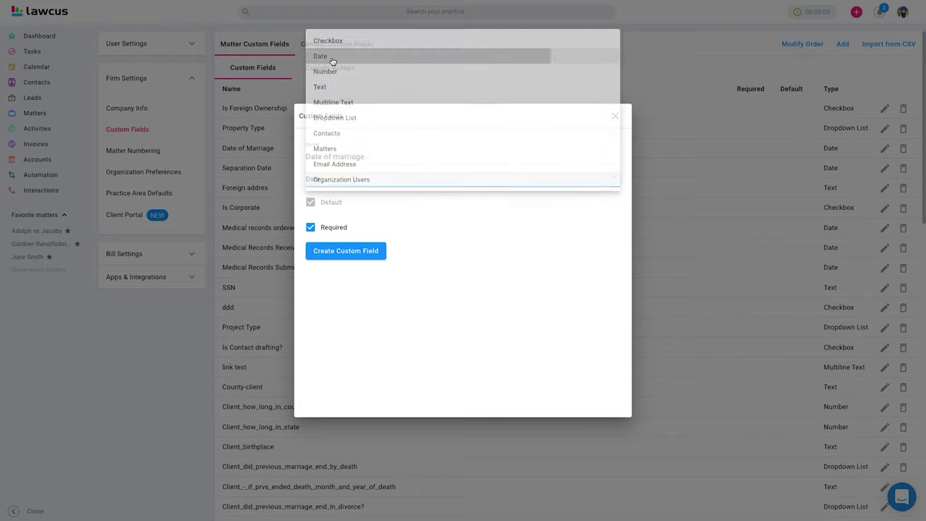
pyautogui.click(311, 227)
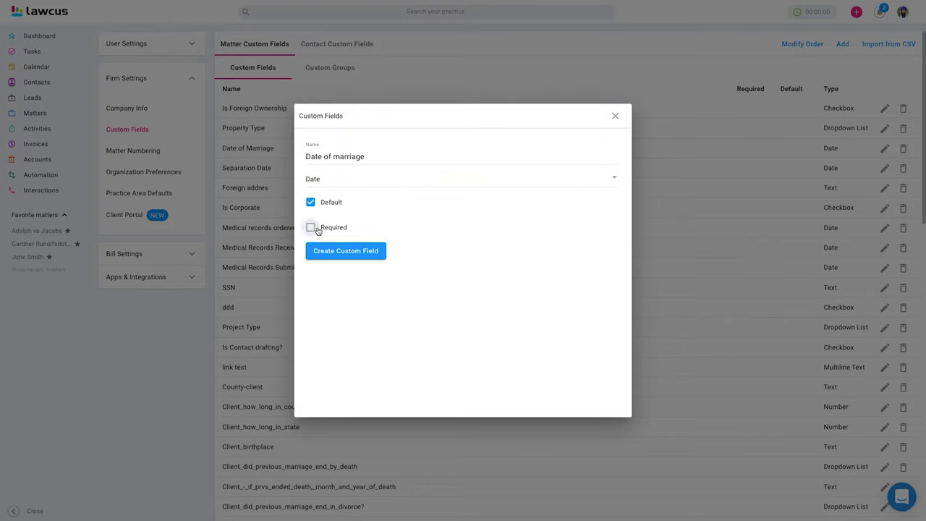
pyautogui.click(312, 203)
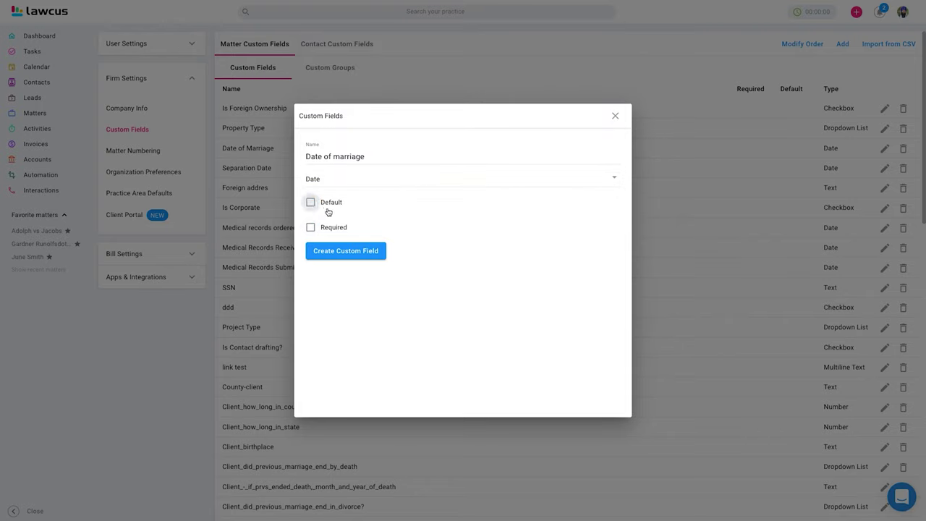
pyautogui.click(354, 252)
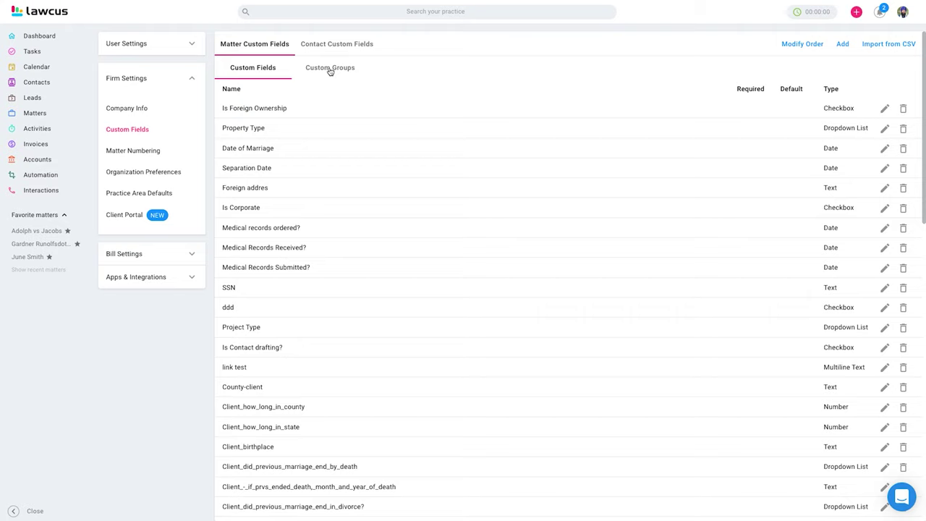
# Move Date of Marriage to the top of the custom field order and close the order window
pyautogui.click(800, 46)
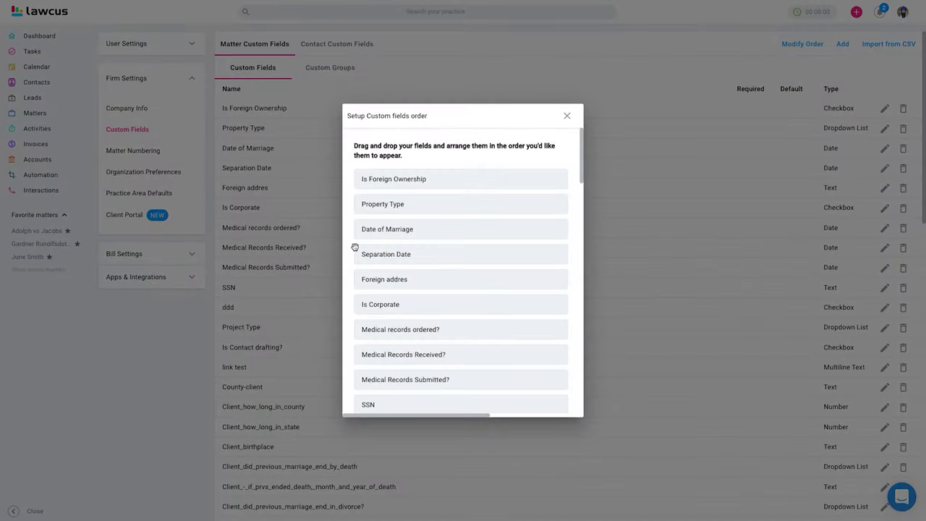
pyautogui.moveTo(380, 233); pyautogui.dragTo(381, 185)
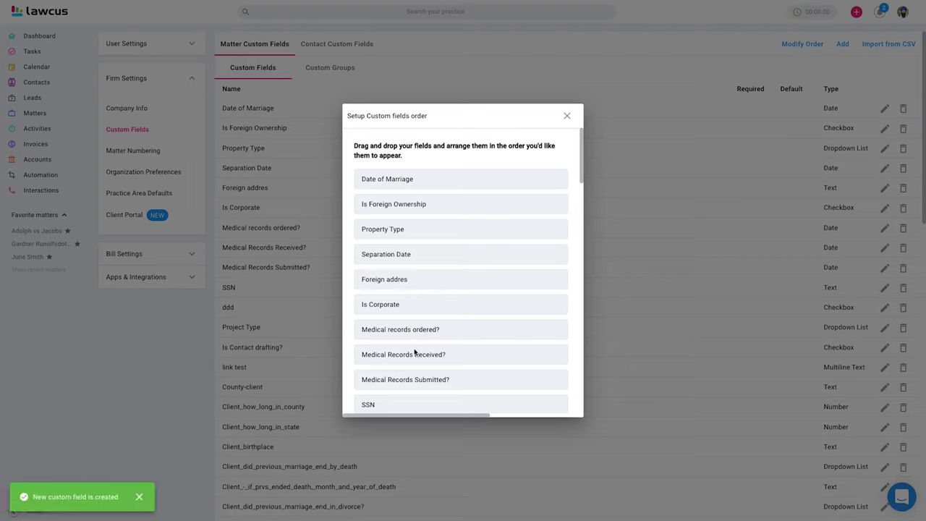
pyautogui.click(567, 116)
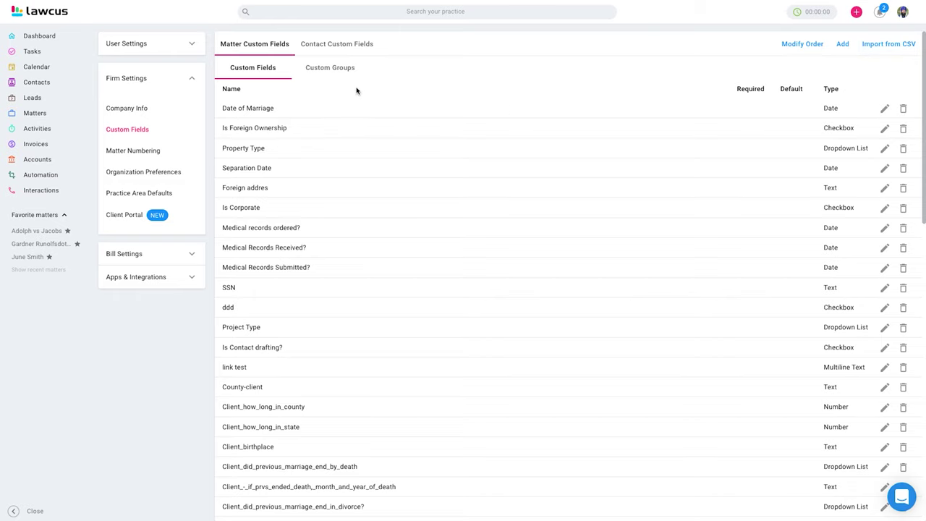
# Start a new custom group named State Planning containing Property Type and Project Type
pyautogui.click(319, 70)
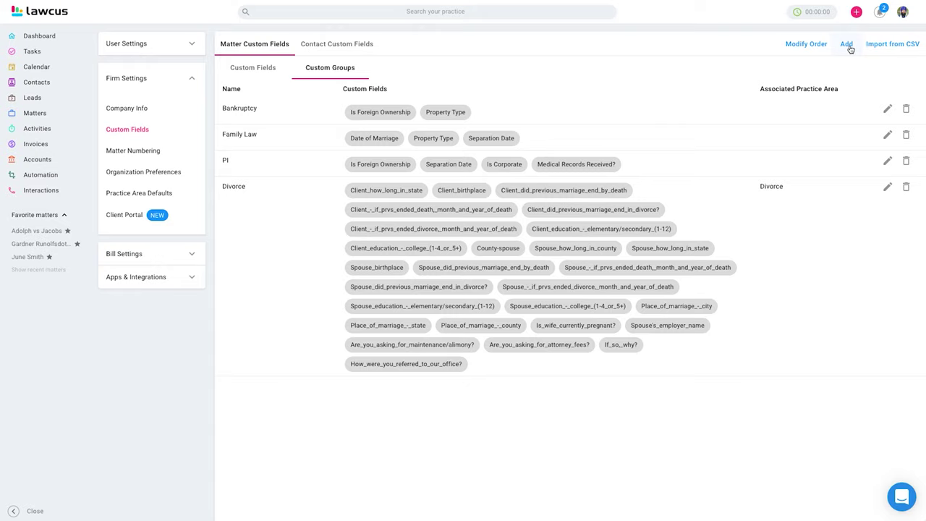
pyautogui.click(848, 46)
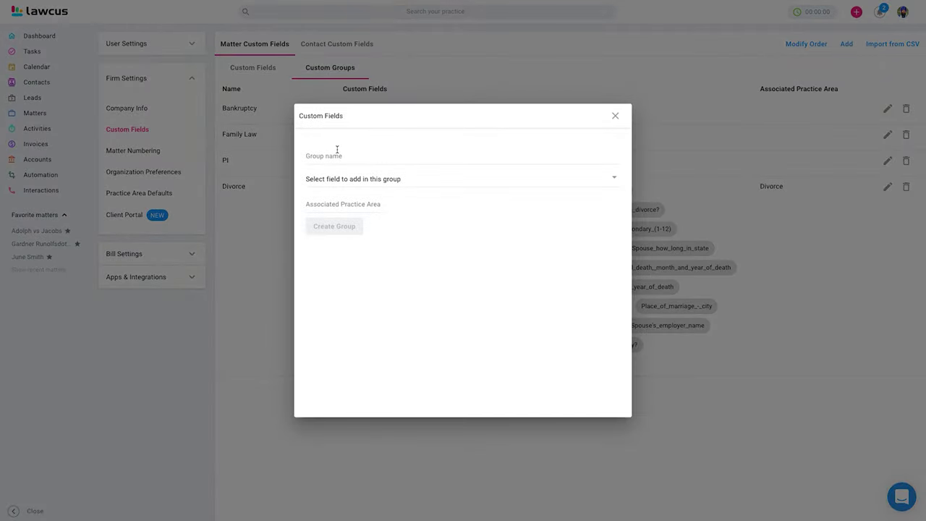
pyautogui.click(337, 155)
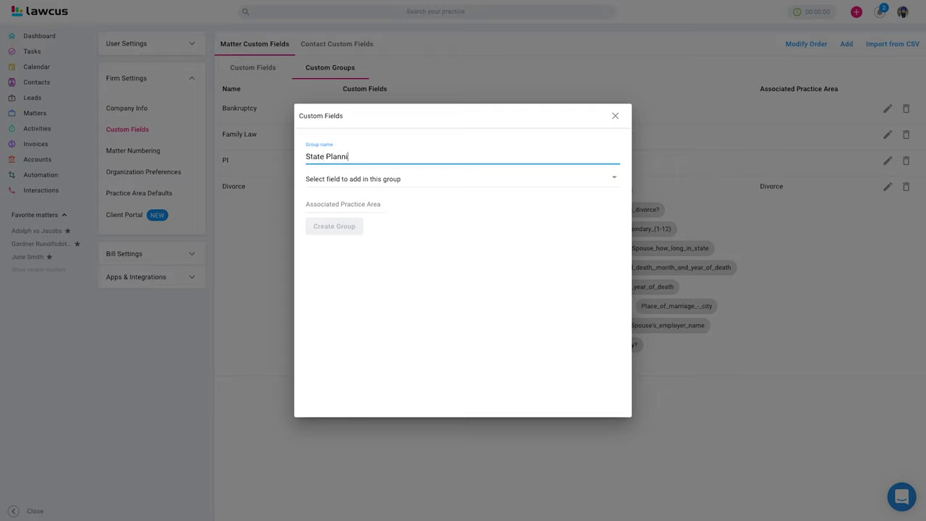
pyautogui.click(354, 185)
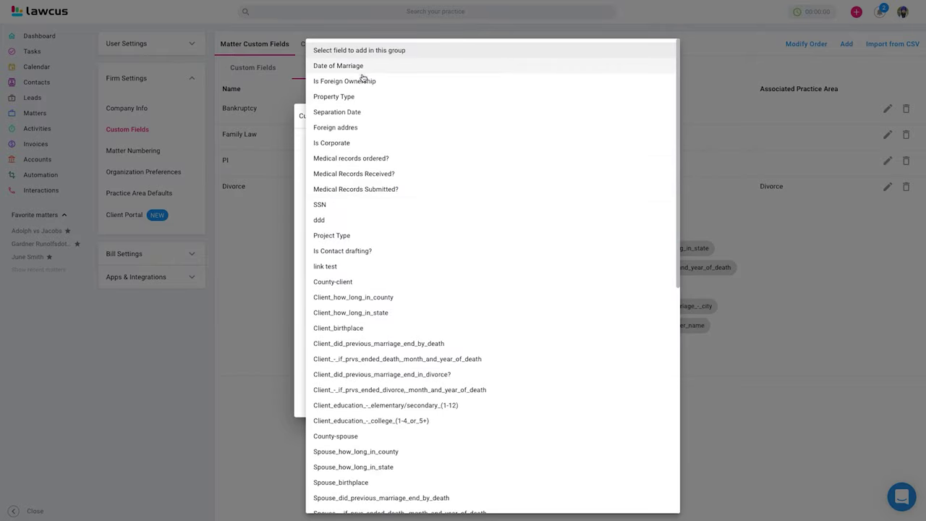
pyautogui.click(354, 97)
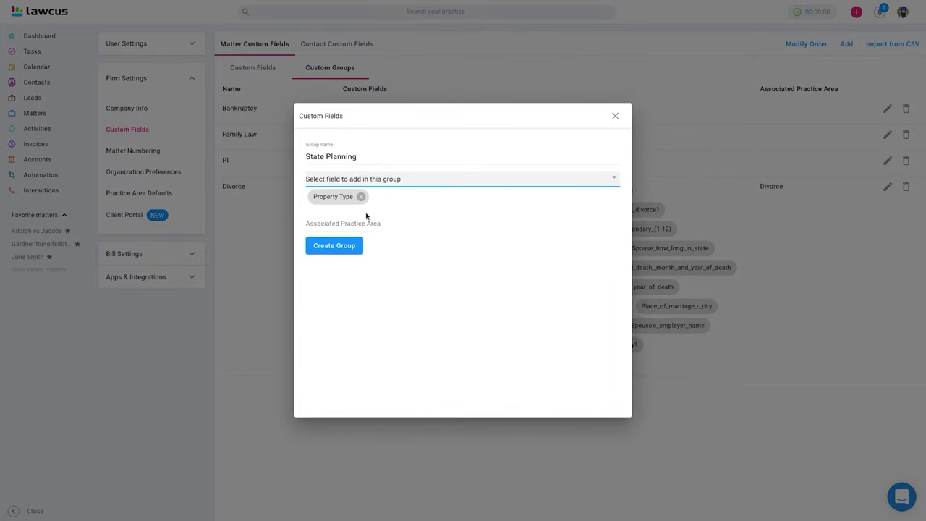
pyautogui.click(356, 222)
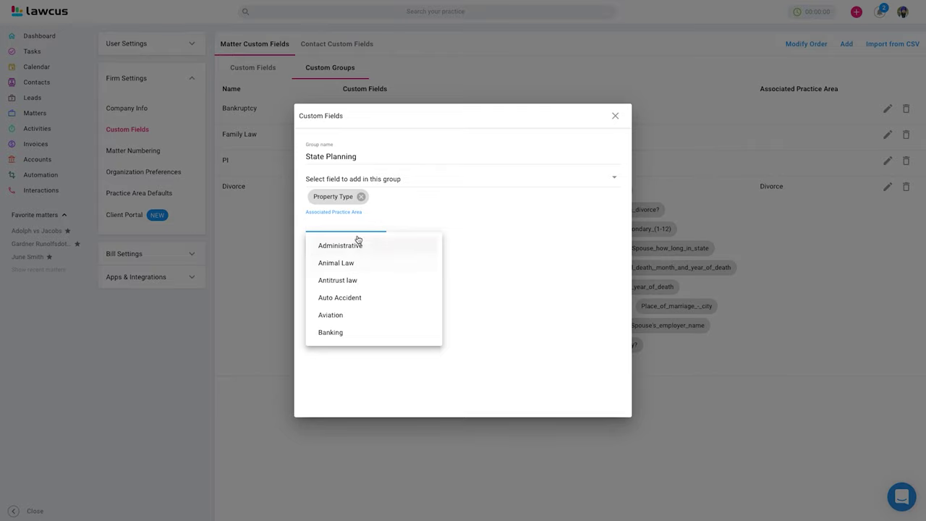
pyautogui.click(382, 182)
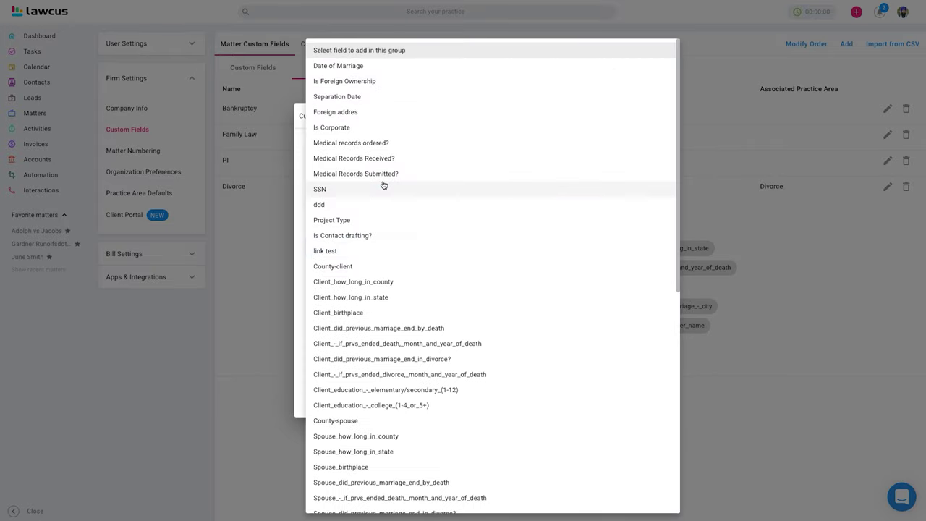
pyautogui.click(333, 220)
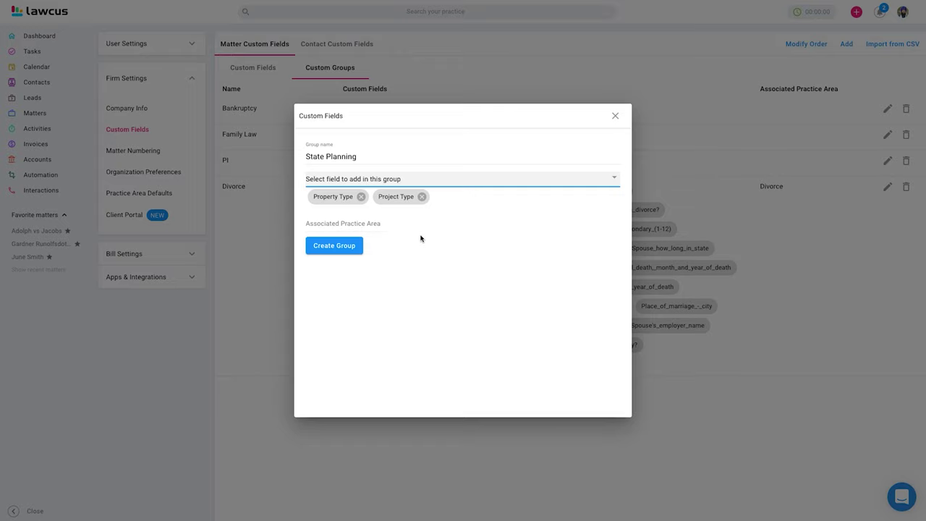
# Link the State Planning group to the Estates practice area and create it
pyautogui.click(354, 225)
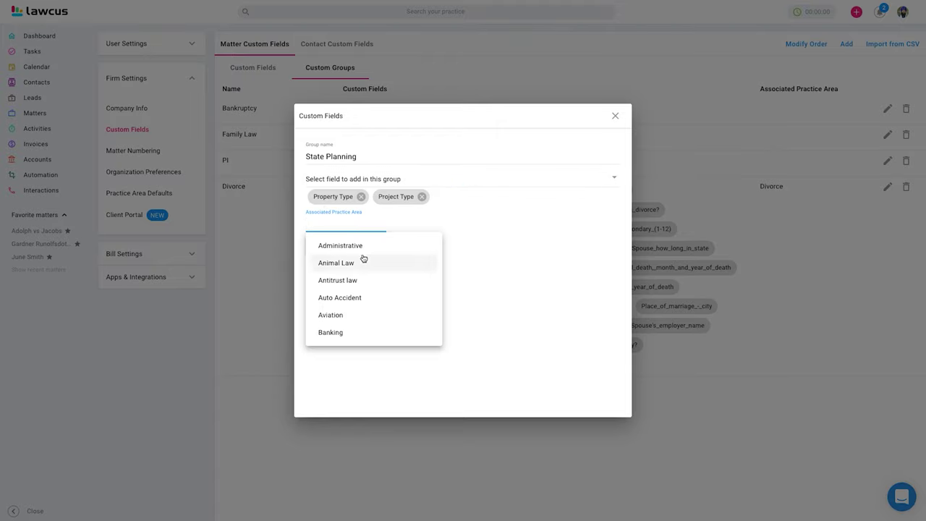
pyautogui.write('sta')
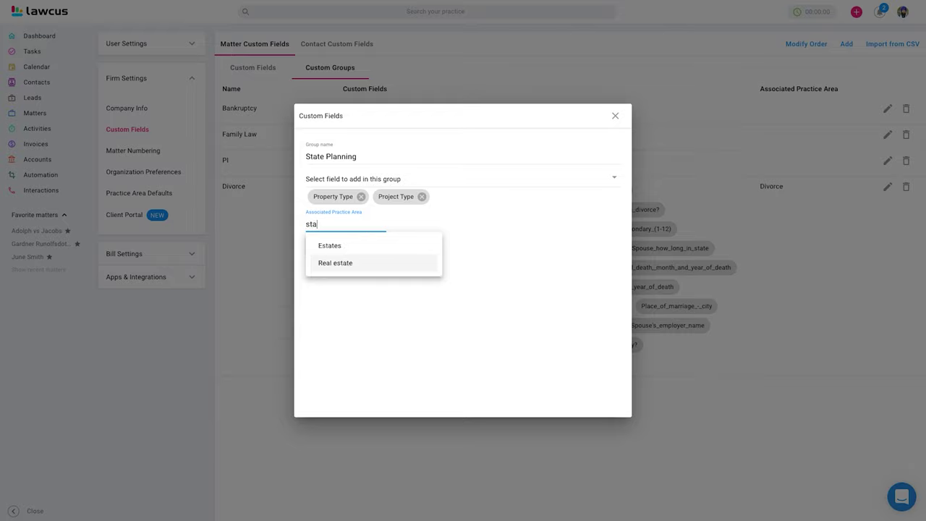
pyautogui.click(331, 247)
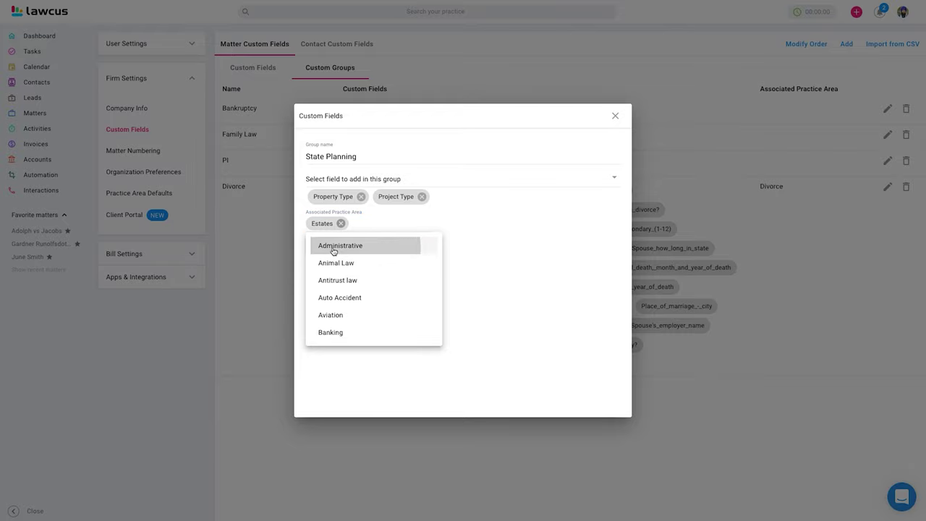
pyautogui.click(447, 264)
pyautogui.click(338, 246)
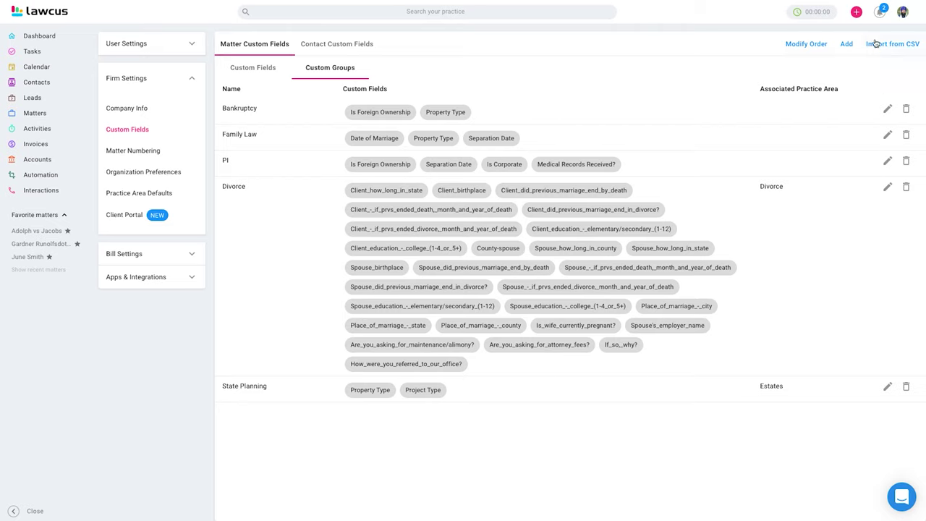
# Open a new matter form and add, then remove, Date of Marriage in its custom fields
pyautogui.click(857, 12)
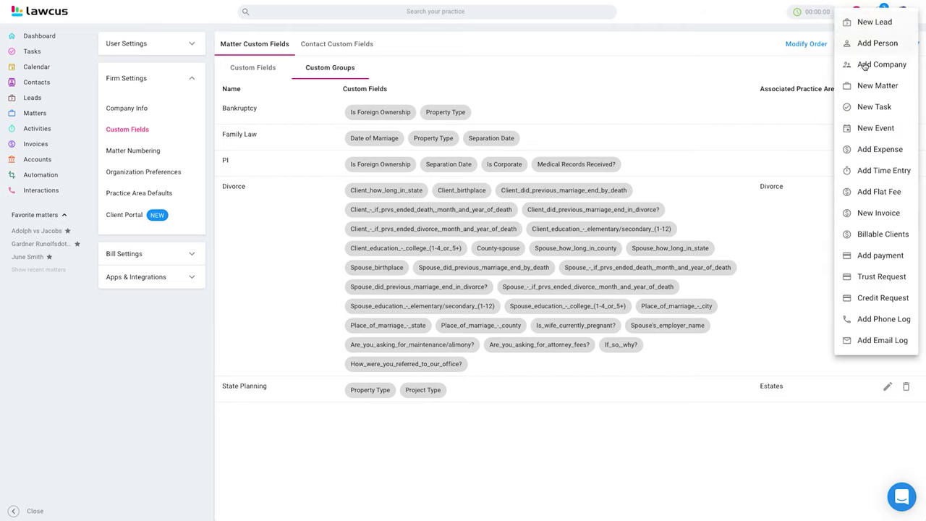
pyautogui.click(865, 85)
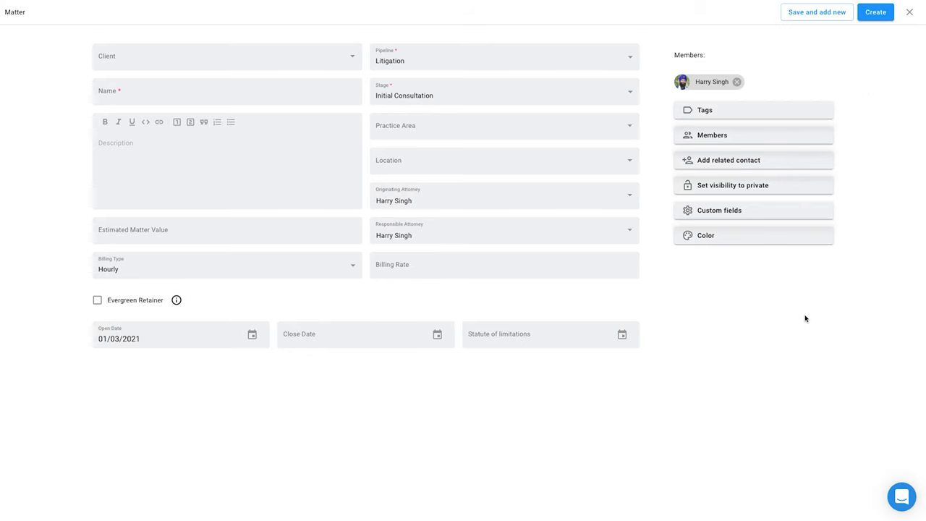
pyautogui.click(716, 213)
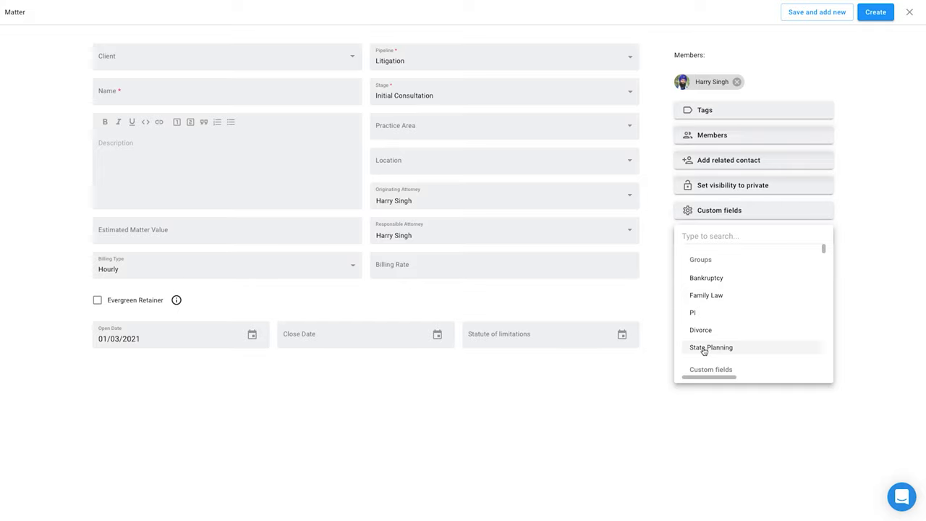
pyautogui.scroll(-1, 748, 329)
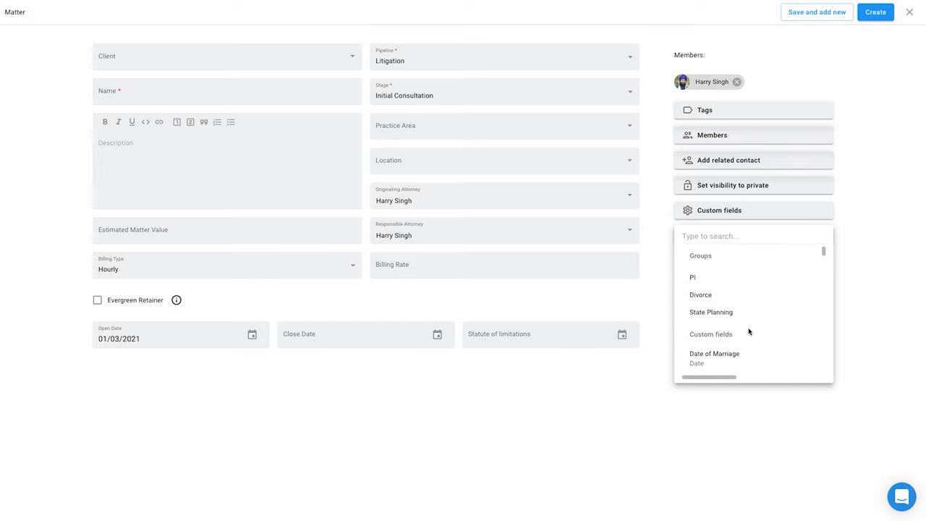
pyautogui.click(702, 235)
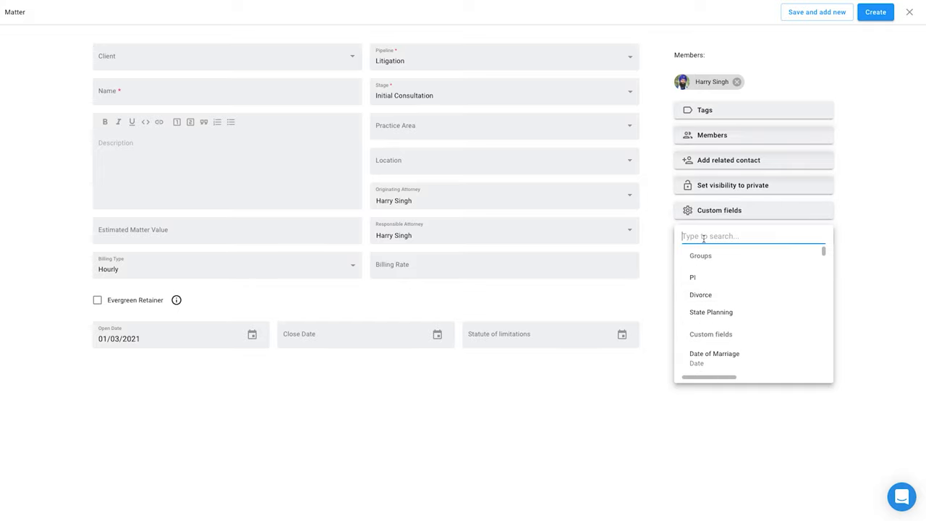
pyautogui.click(708, 359)
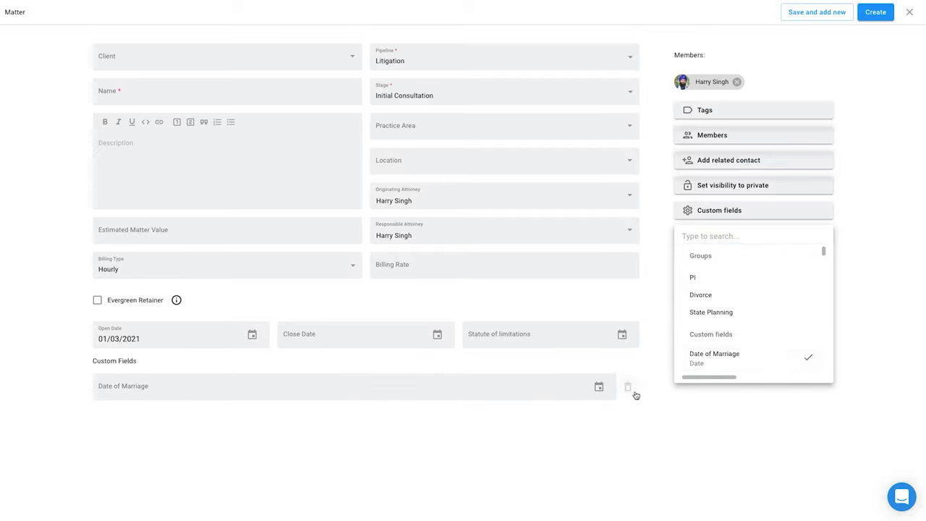
pyautogui.click(630, 389)
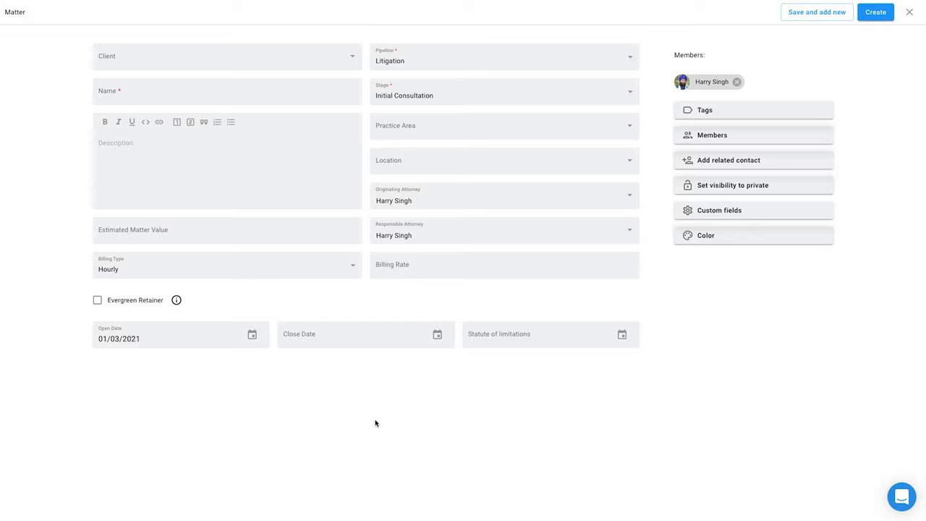
# Set the matter's Practice Area to Divorce and review the auto-added divorce custom fields
pyautogui.click(537, 130)
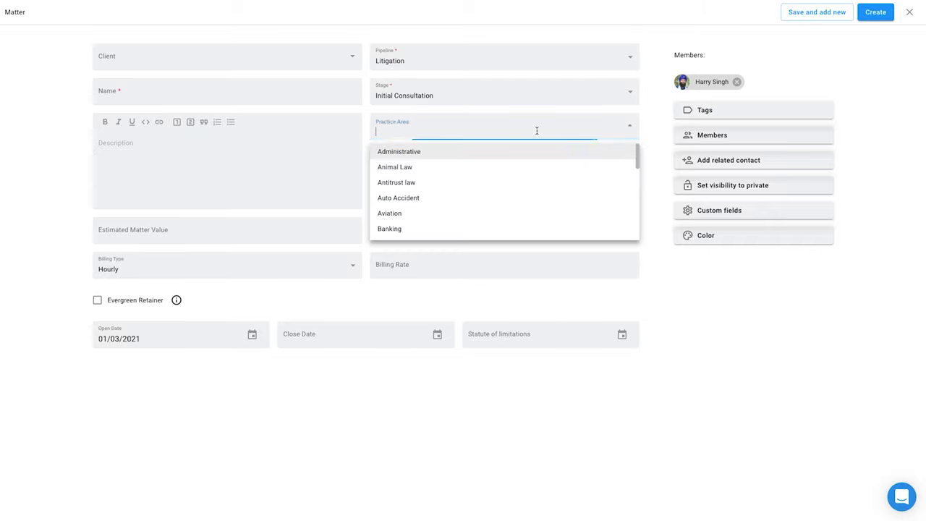
pyautogui.write('divo')
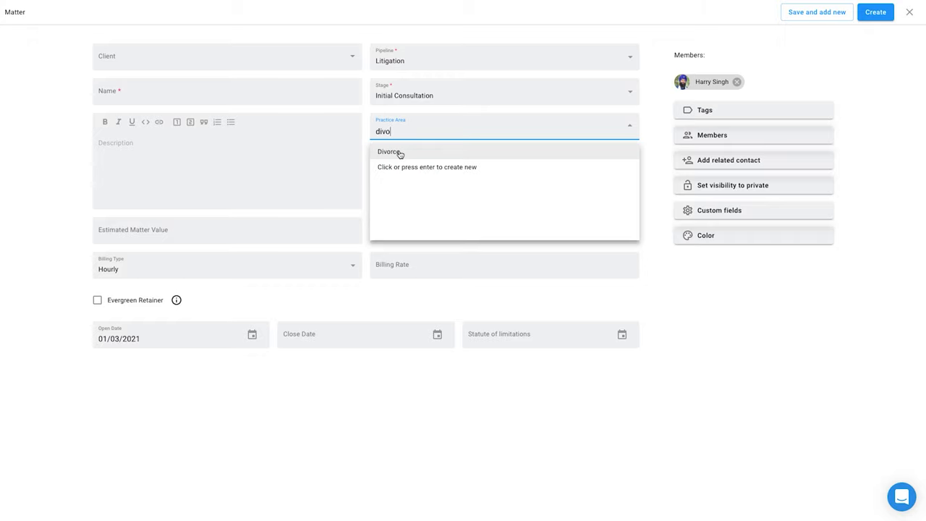
pyautogui.click(400, 154)
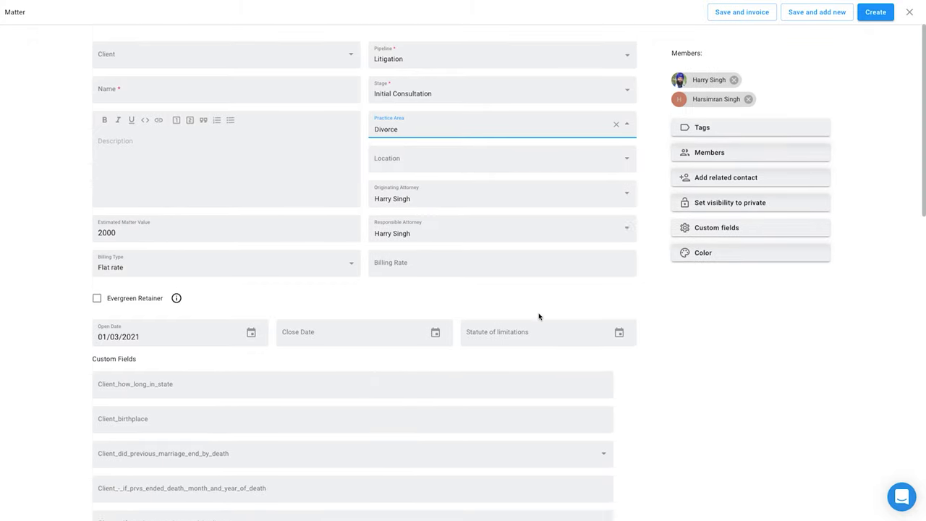
pyautogui.scroll(-3, 539, 316)
pyautogui.scroll(-1, 372, 387)
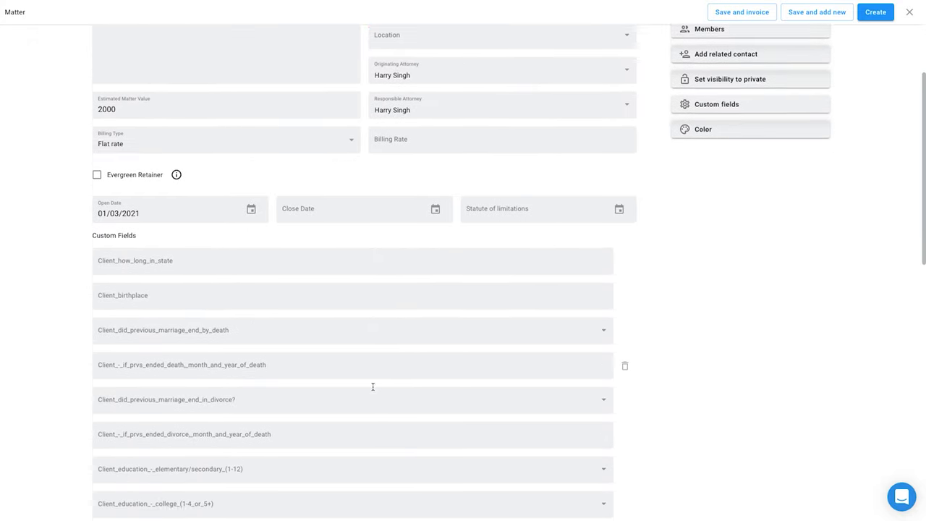
pyautogui.scroll(-10, 372, 387)
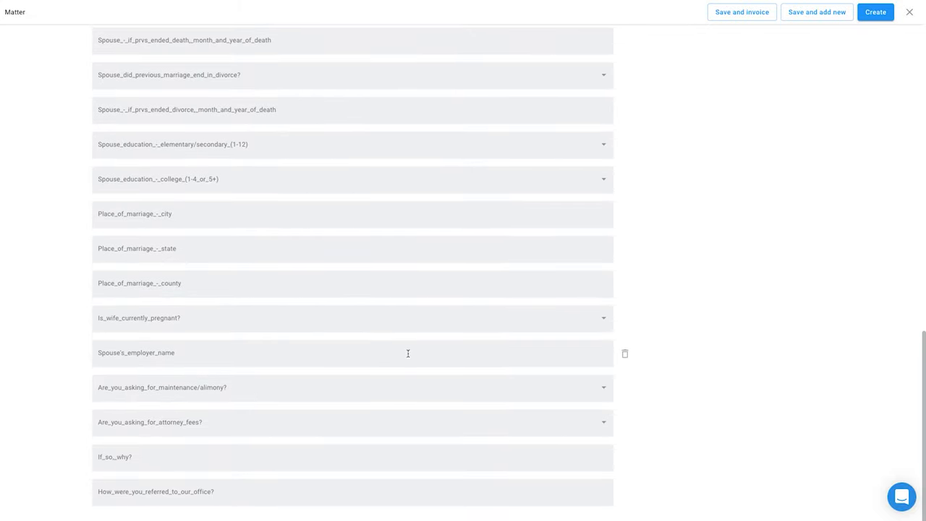
pyautogui.scroll(15, 408, 353)
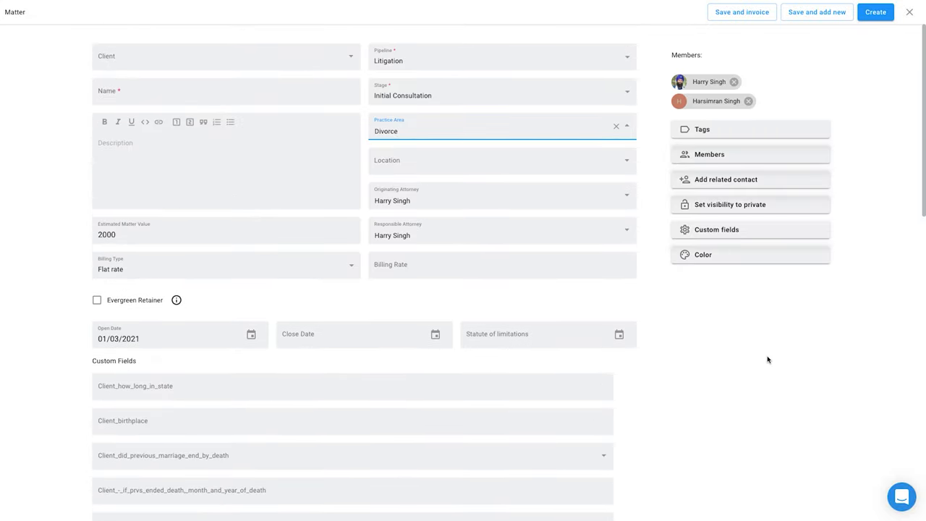